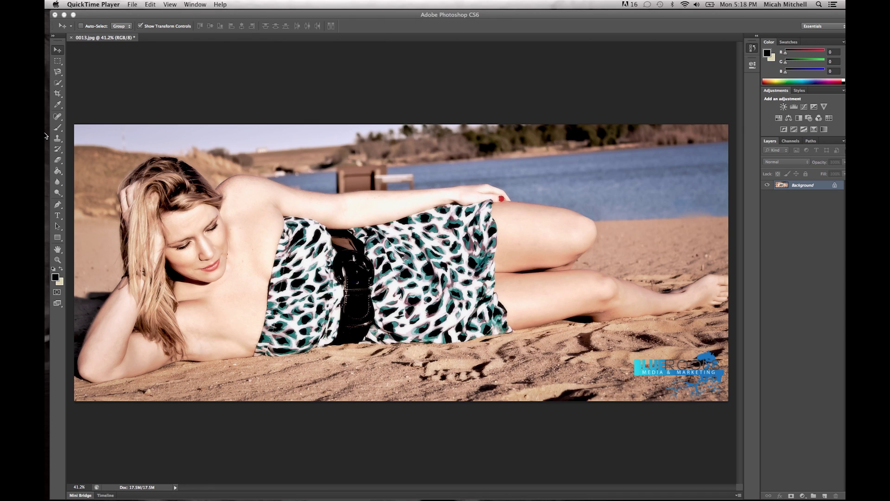
# Set up the Brush tool in Saturation mode with a soft round 60 px, 0% hardness tip
pyautogui.click(57, 128)
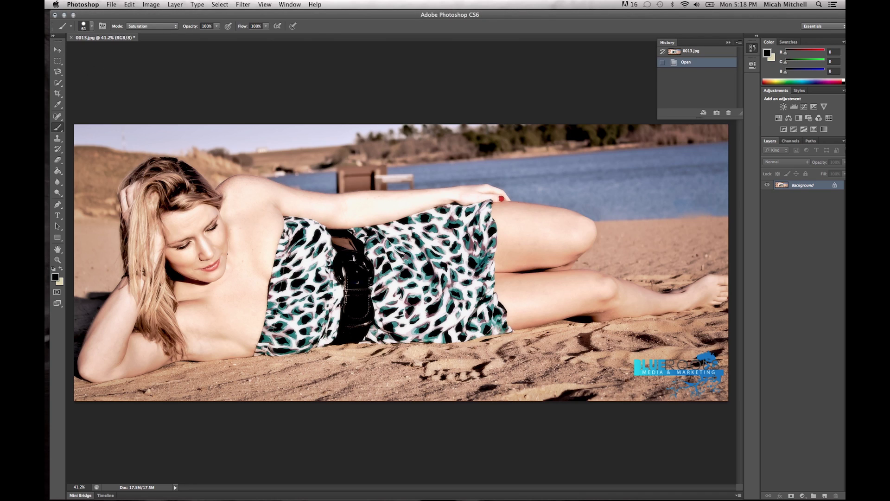
pyautogui.click(167, 25)
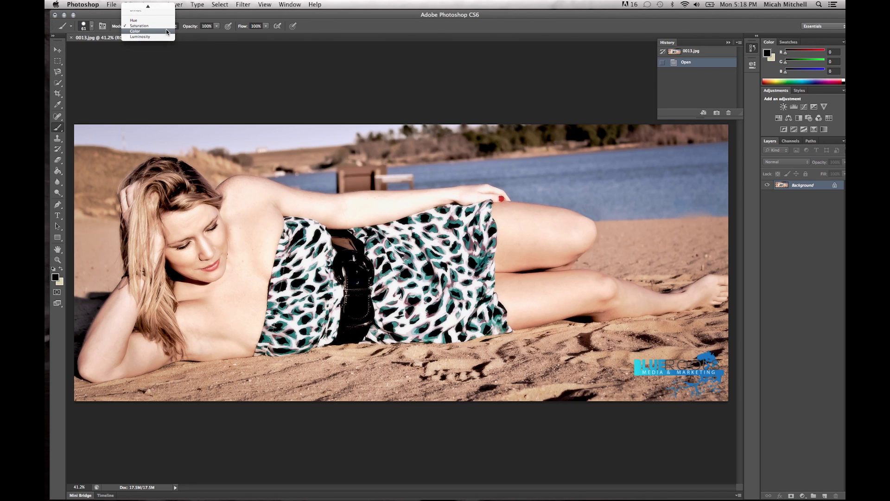
pyautogui.click(166, 30)
pyautogui.click(92, 26)
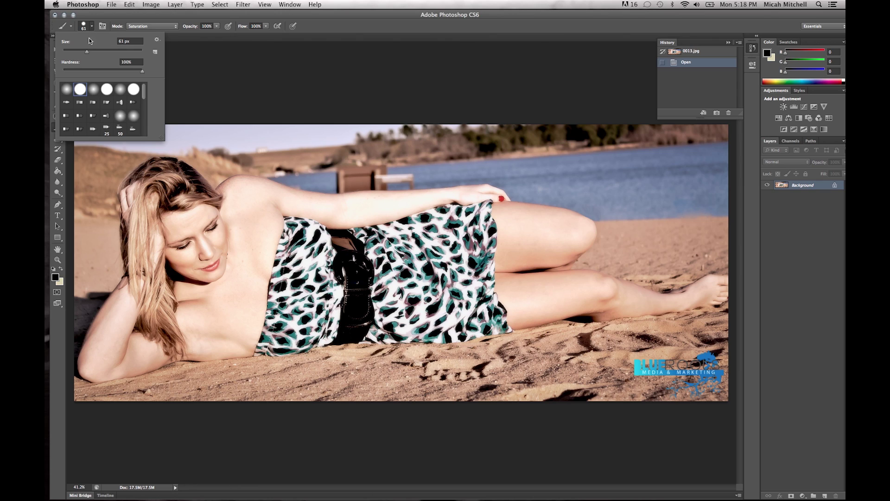
pyautogui.moveTo(86, 49); pyautogui.dragTo(85, 49)
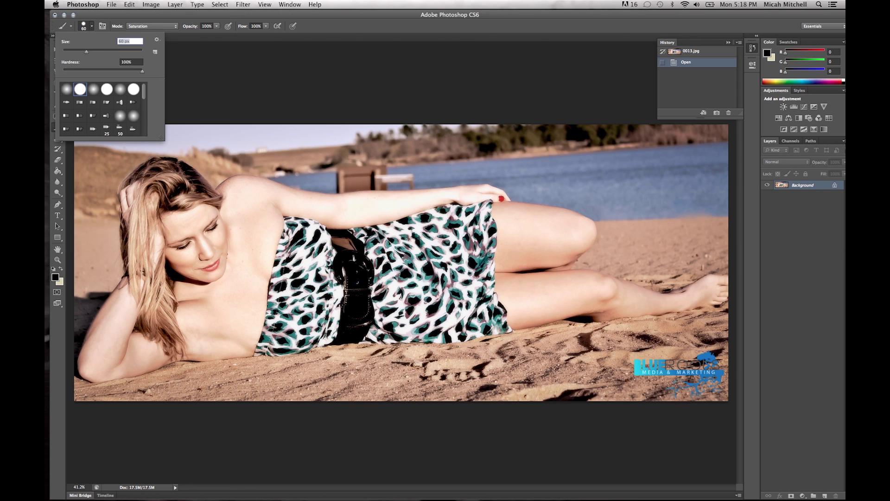
pyautogui.click(66, 89)
pyautogui.click(93, 89)
pyautogui.press('Return')
# Paint trial desaturation strokes over the water, face and dress, then revert to the Open history state
pyautogui.moveTo(679, 166); pyautogui.dragTo(709, 202)
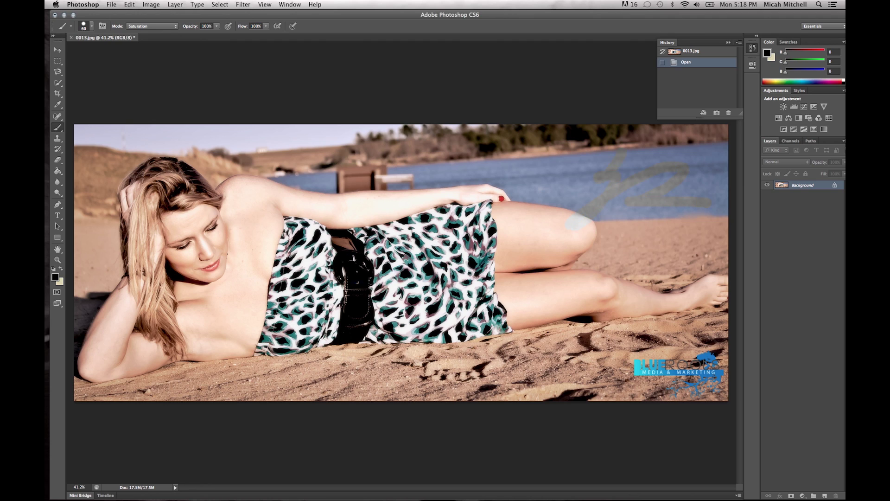
pyautogui.moveTo(602, 131)
pyautogui.mouseDown()
pyautogui.moveTo(559, 155)
pyautogui.moveTo(258, 214)
pyautogui.mouseUp()
pyautogui.moveTo(188, 259)
pyautogui.mouseDown()
pyautogui.moveTo(241, 278)
pyautogui.moveTo(387, 204)
pyautogui.mouseUp()
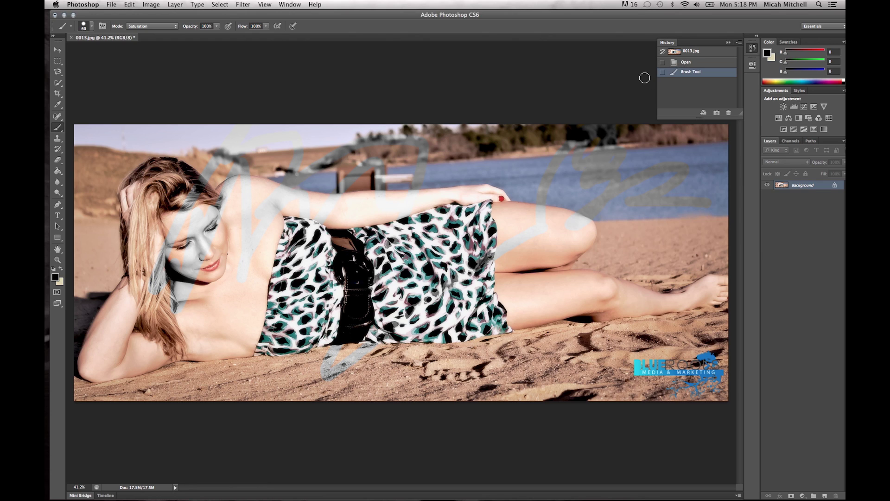
pyautogui.moveTo(258, 296)
pyautogui.mouseDown()
pyautogui.moveTo(273, 302)
pyautogui.moveTo(305, 254)
pyautogui.mouseUp()
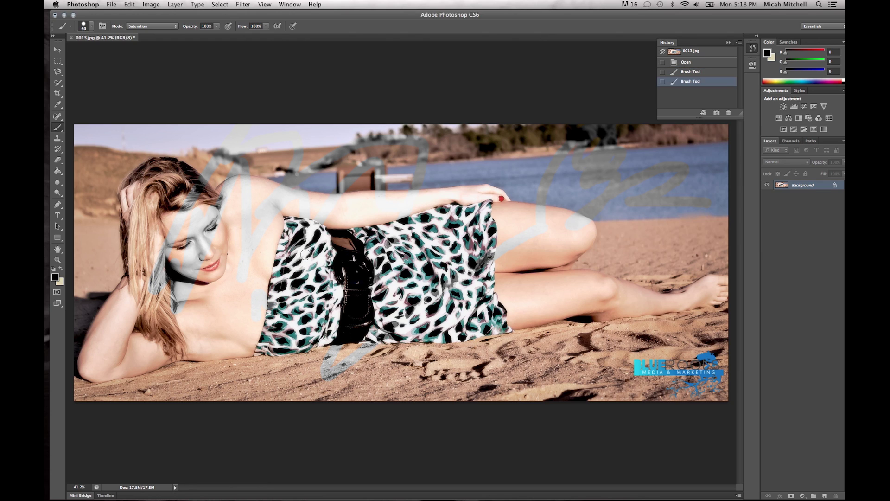
pyautogui.click(688, 65)
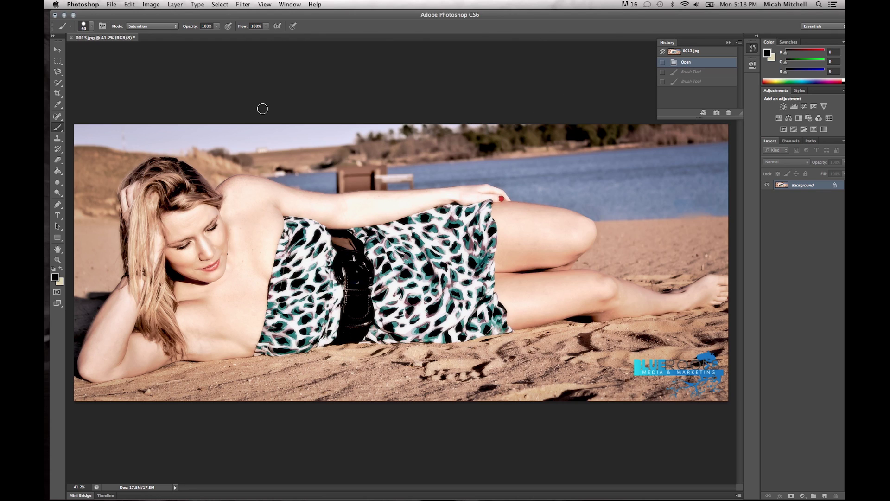
# Paint a test stroke across the treeline, then revert to the Open history state
pyautogui.moveTo(274, 143)
pyautogui.mouseDown()
pyautogui.moveTo(401, 139)
pyautogui.moveTo(502, 149)
pyautogui.moveTo(369, 145)
pyautogui.mouseUp()
pyautogui.click(677, 64)
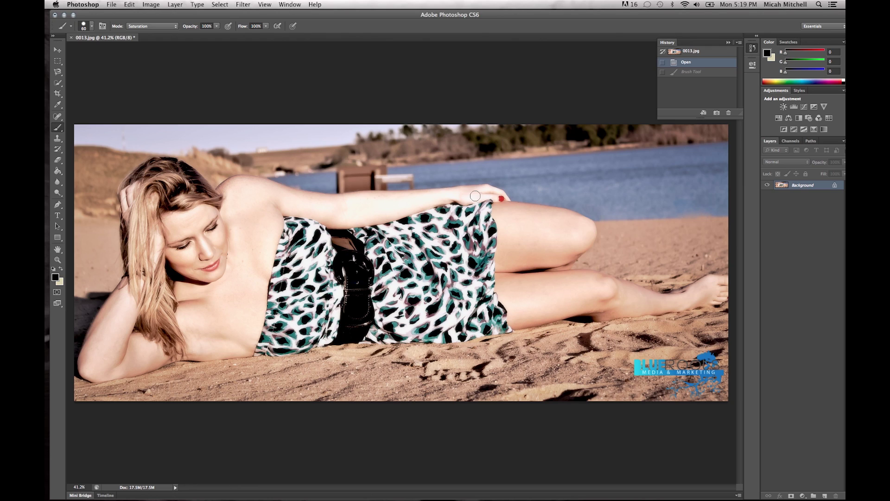
# Pick the Magnetic Lasso Tool from the lasso tool flyout
pyautogui.click(57, 72)
pyautogui.click(57, 72)
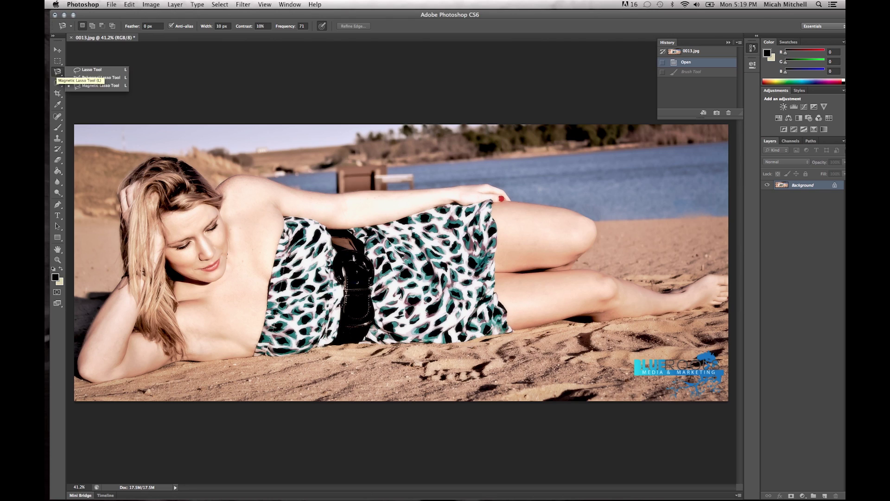
pyautogui.click(92, 88)
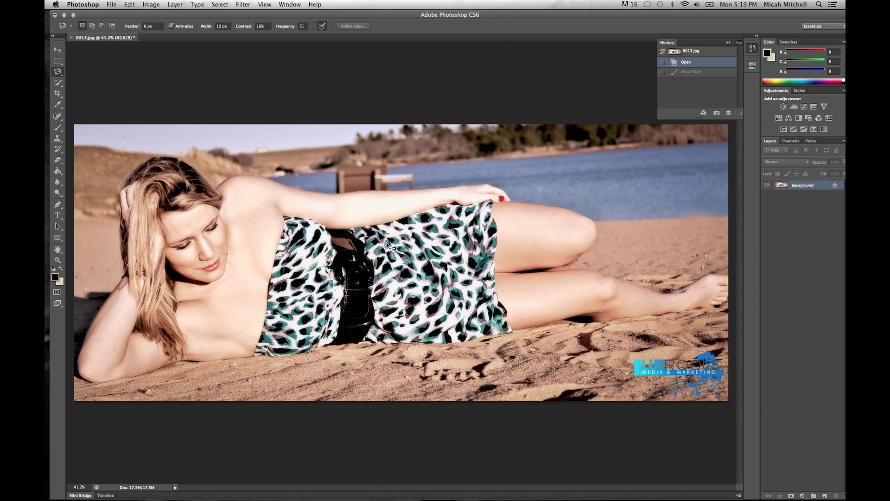
# Trace the woman's outline from dress edge past arm, leg and knee, closing it with a double-click
pyautogui.click(406, 230)
pyautogui.click(406, 191)
pyautogui.click(588, 251)
pyautogui.click(572, 269)
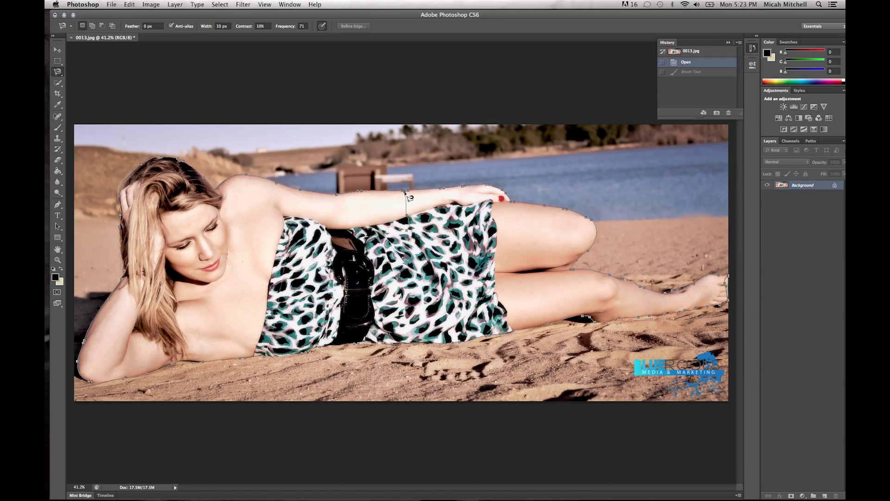
pyautogui.doubleClick(405, 194)
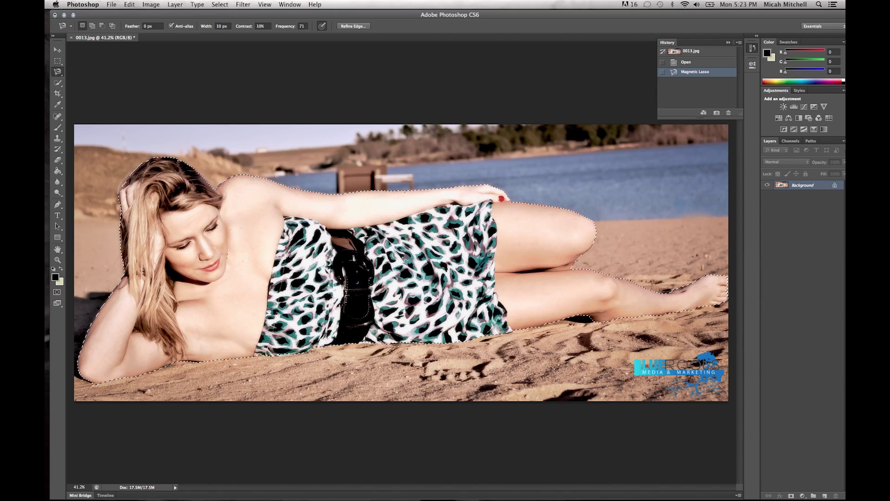
# Invert the selection to the background, then try moving it and undo the move
pyautogui.click(220, 4)
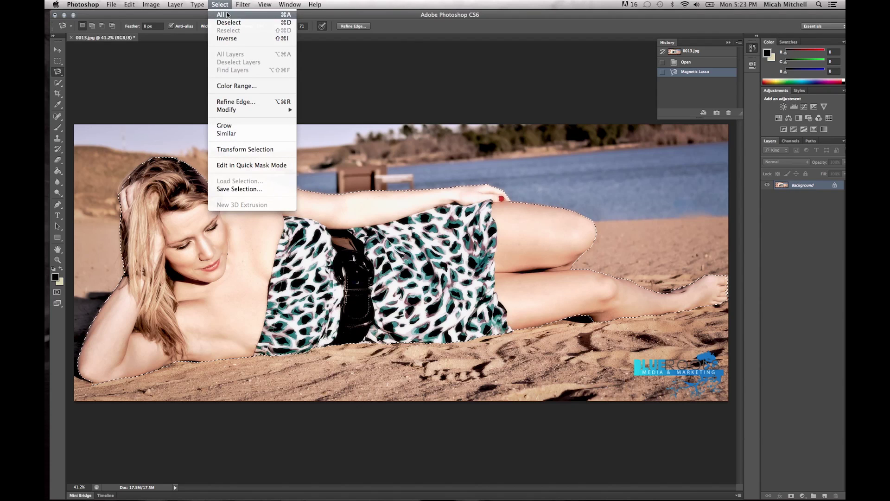
pyautogui.click(227, 39)
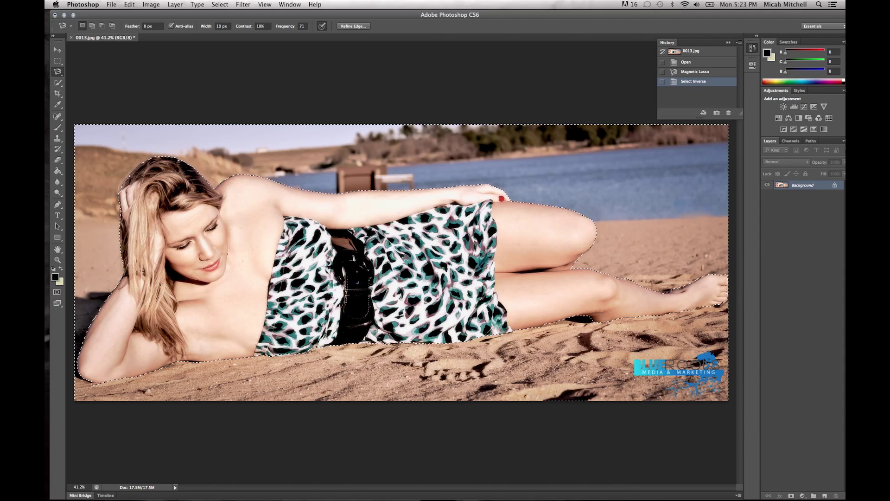
pyautogui.press('v')
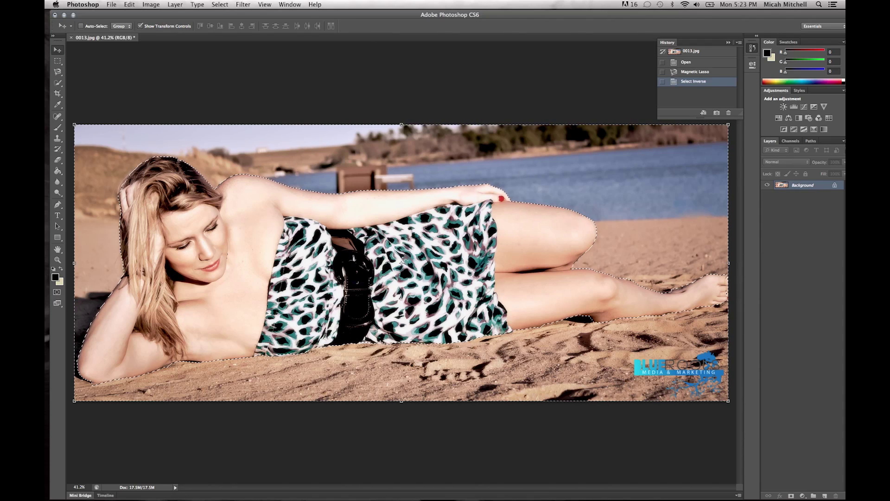
pyautogui.click(383, 265)
pyautogui.click(507, 167)
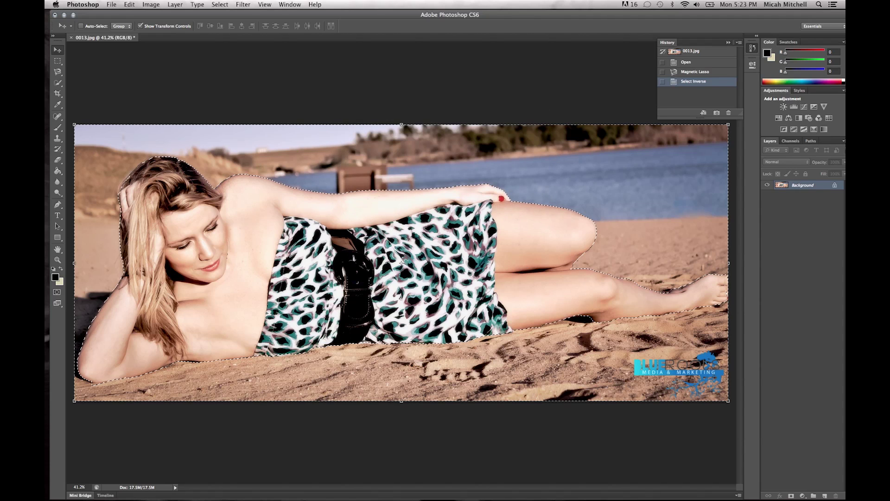
pyautogui.moveTo(514, 180); pyautogui.dragTo(525, 212)
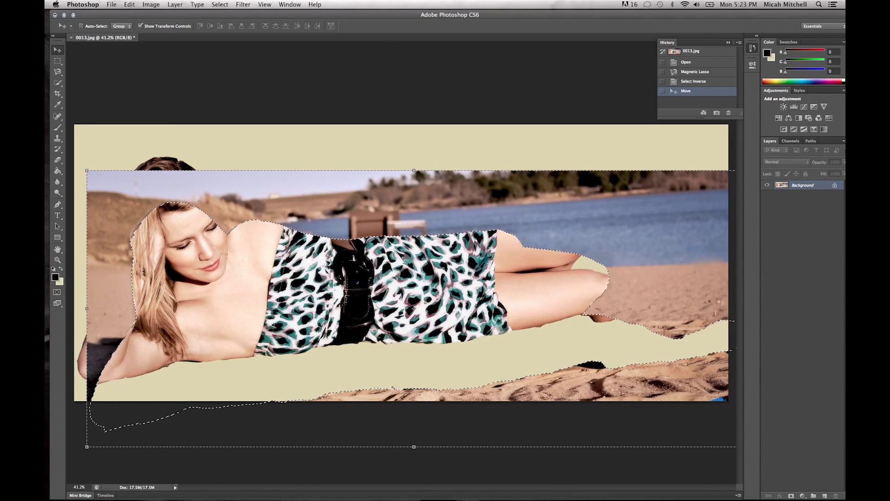
pyautogui.click(694, 82)
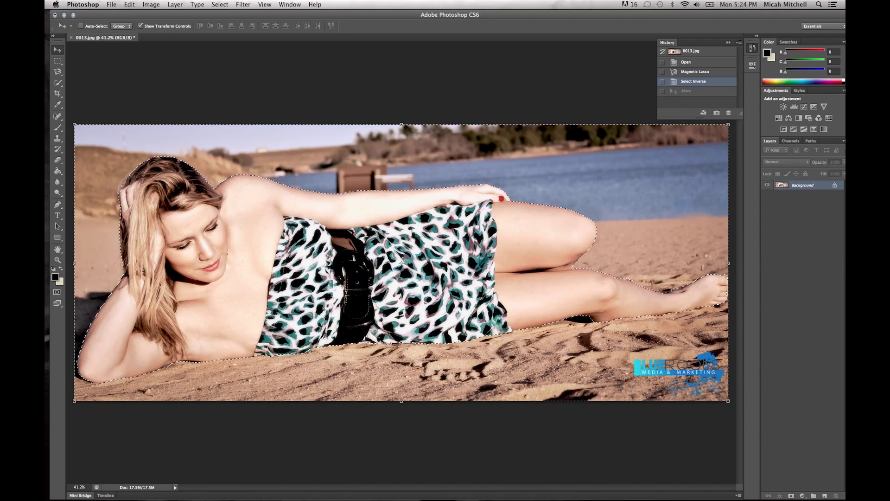
# Apply Image > Adjustments > Desaturate to the selected background
pyautogui.click(151, 4)
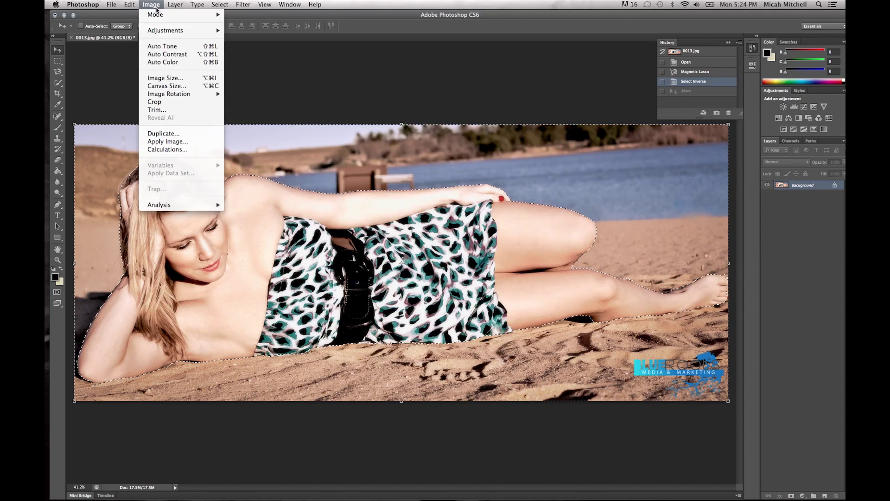
pyautogui.moveTo(169, 31)
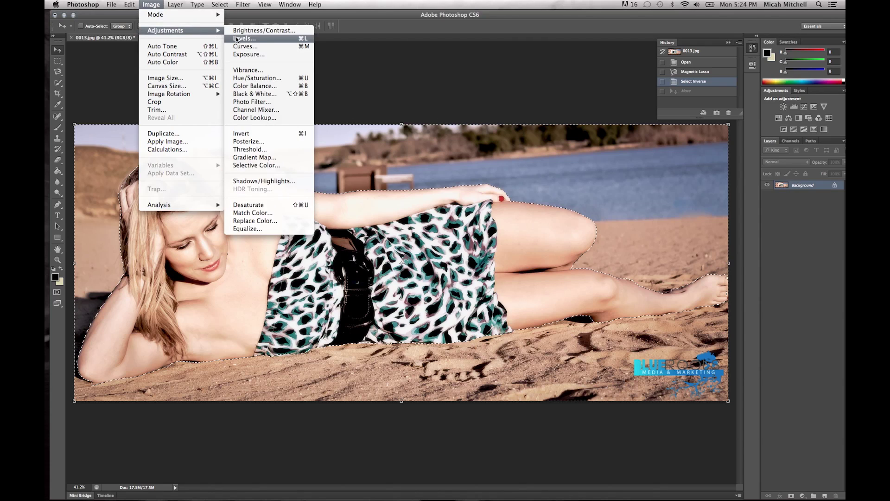
pyautogui.click(249, 205)
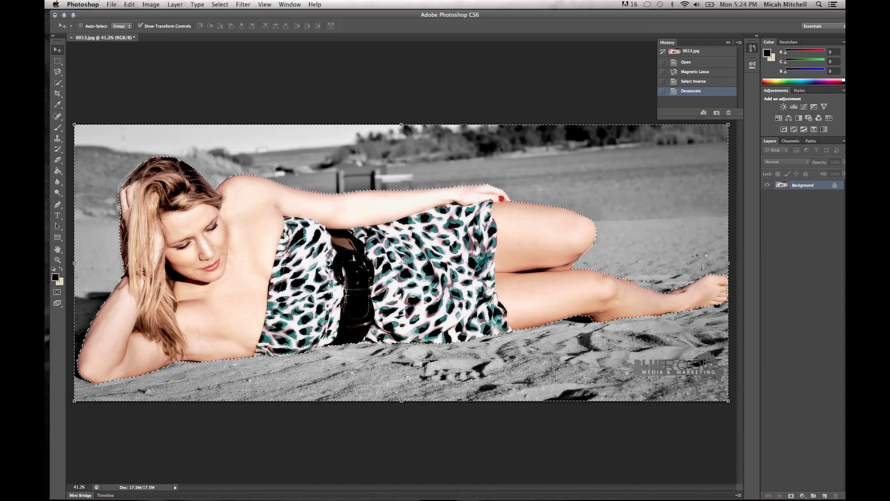
# Clear the selection with Select > Deselect
pyautogui.click(221, 5)
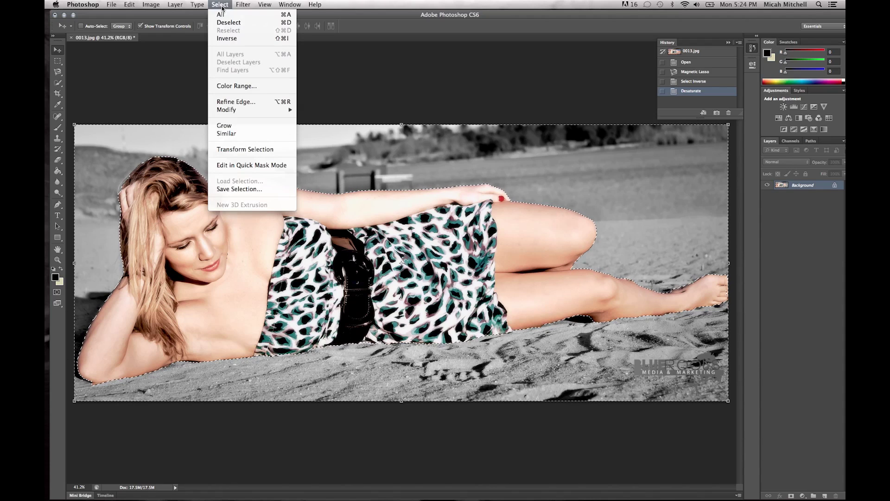
pyautogui.click(227, 23)
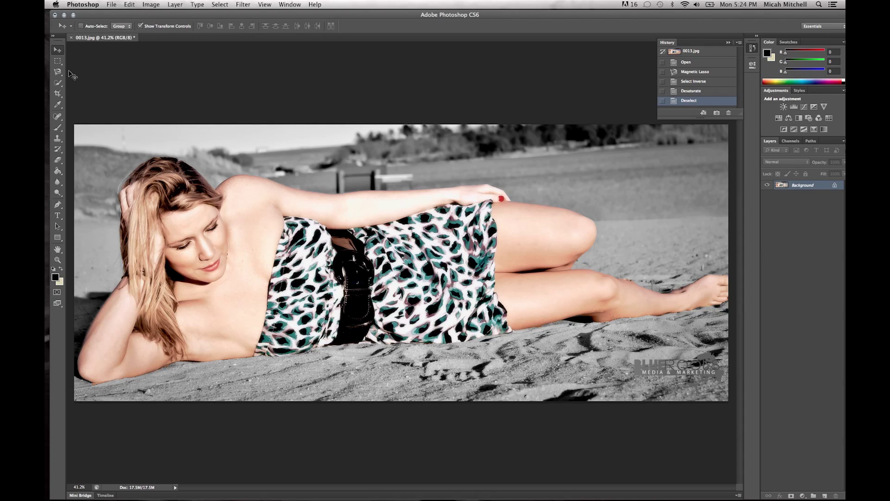
# Switch to the Saturation brush, zoom in on the legs and paint out colour along her edge
pyautogui.click(57, 128)
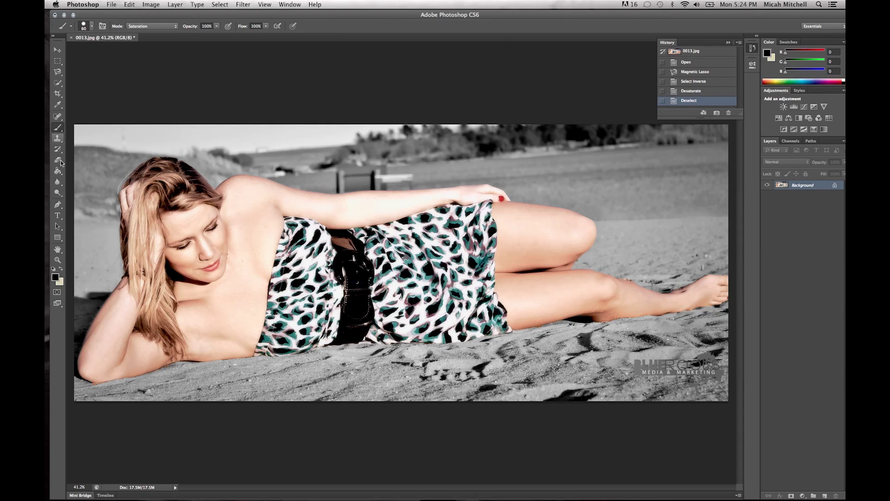
pyautogui.scroll(3, 136, 309)
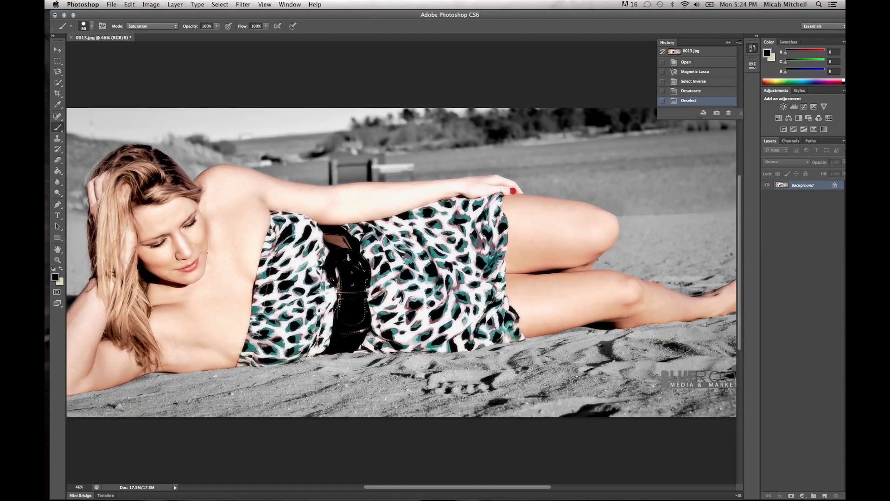
pyautogui.hscroll(-2, 524, 233)
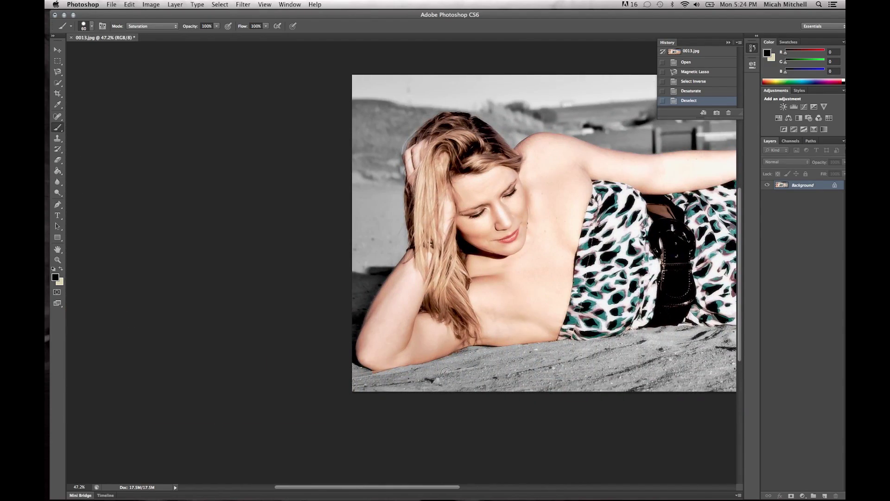
pyautogui.scroll(1, 446, 373)
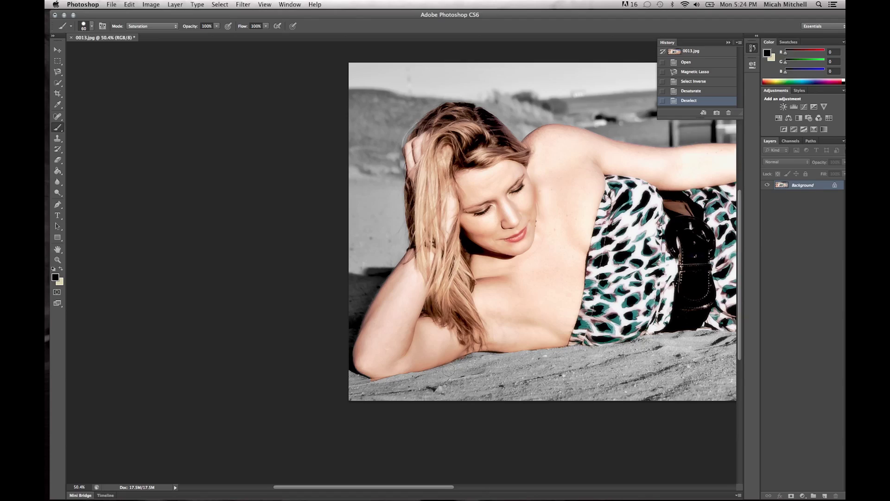
pyautogui.scroll(3, 448, 369)
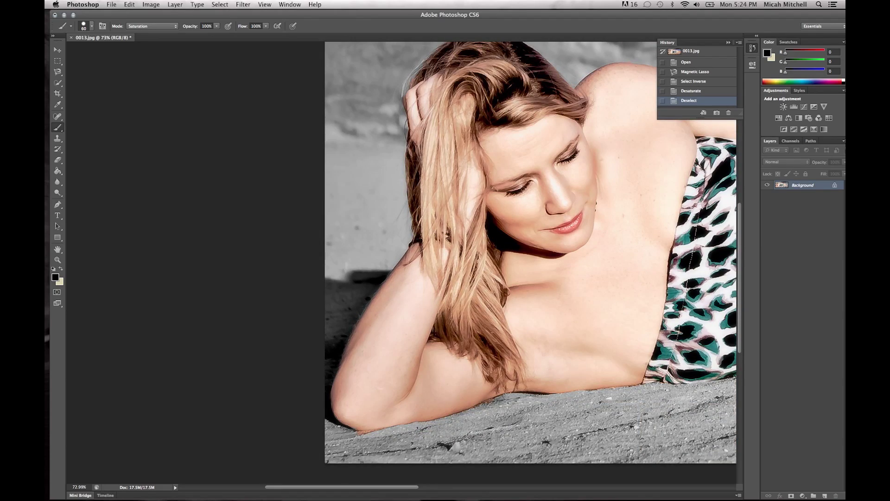
pyautogui.click(384, 438)
# Paint out leftover sand colour beside the shin, ankle and calf
pyautogui.hscroll(15, 384, 438)
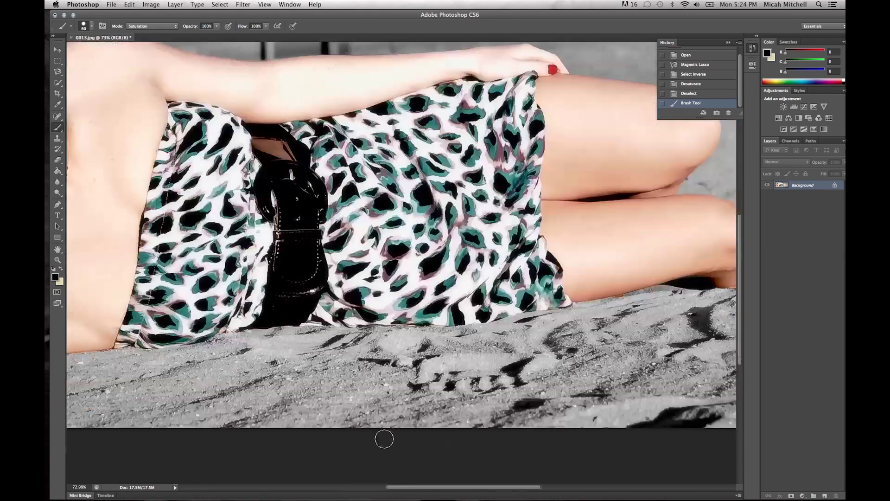
pyautogui.hscroll(-12, 237, 310)
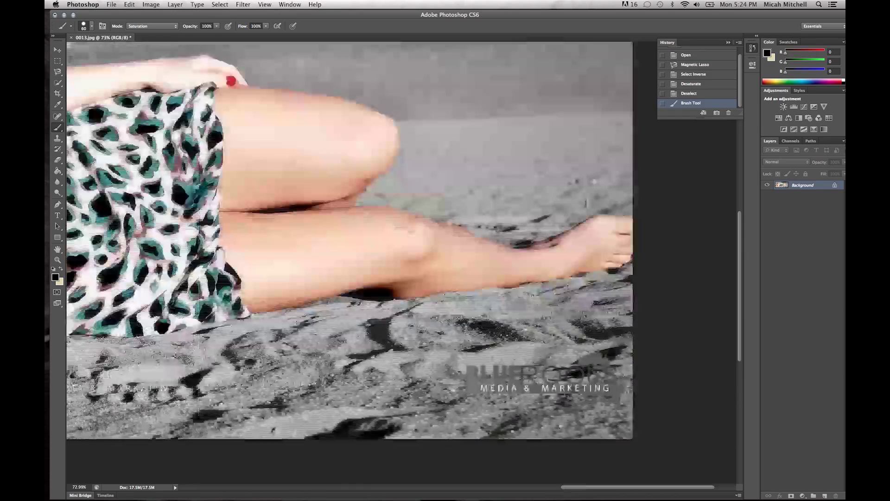
pyautogui.hscroll(3, 411, 201)
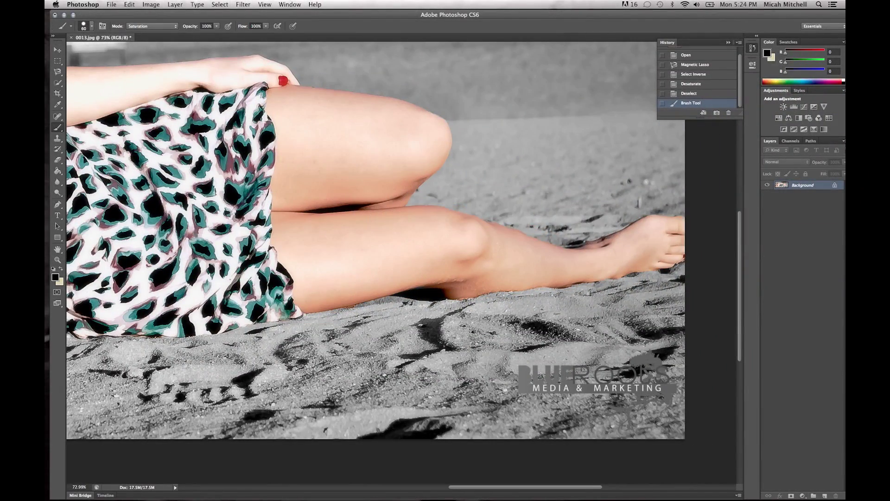
pyautogui.click(543, 227)
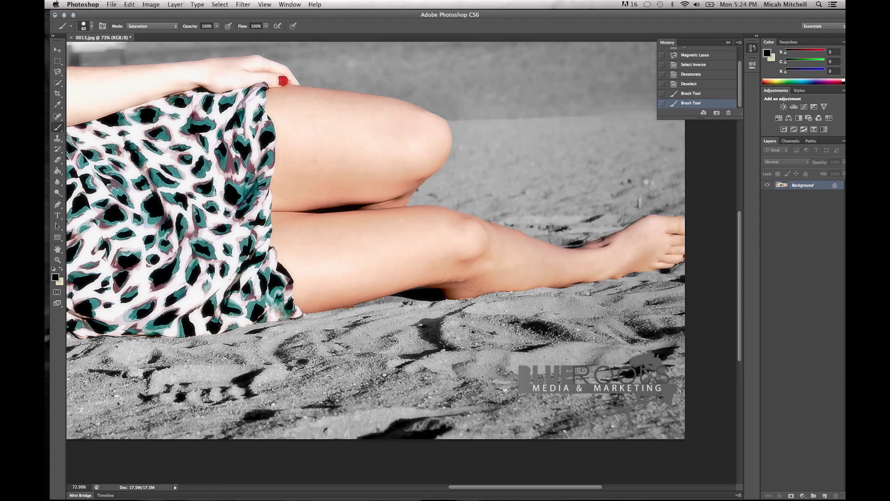
pyautogui.click(580, 235)
pyautogui.click(460, 310)
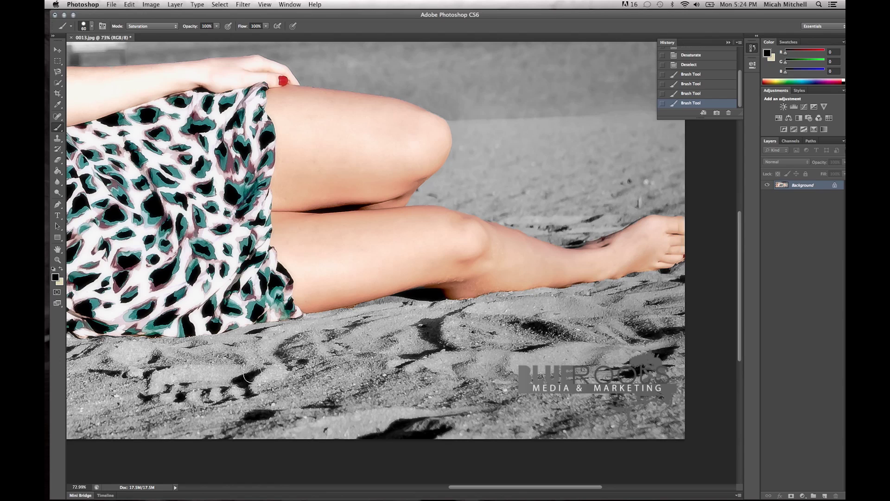
pyautogui.hscroll(-2, 250, 376)
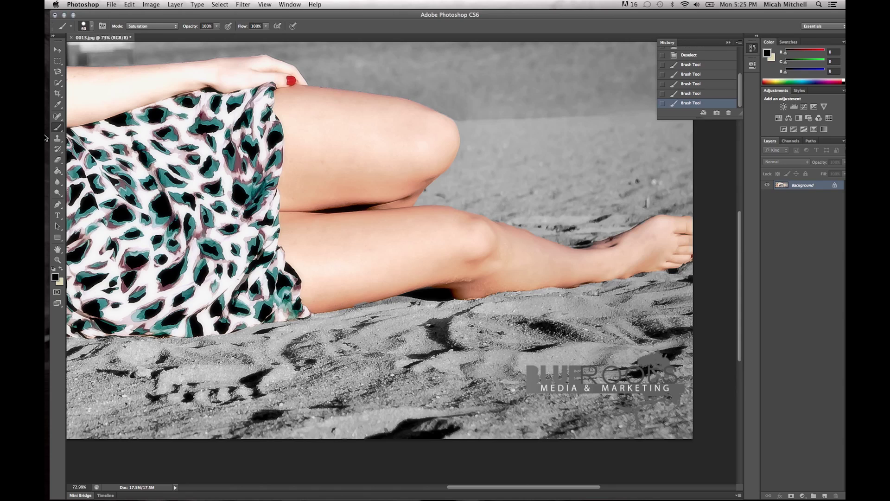
# Undo the last brush stroke and set the Blur tool to Saturation mode with a soft 75 px brush
pyautogui.hotkey('ctrl', 'z')
pyautogui.click(58, 181)
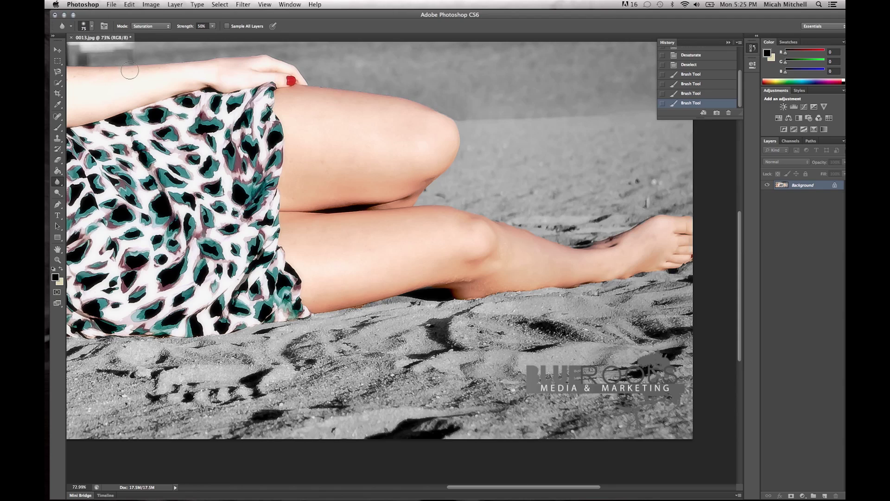
pyautogui.click(163, 26)
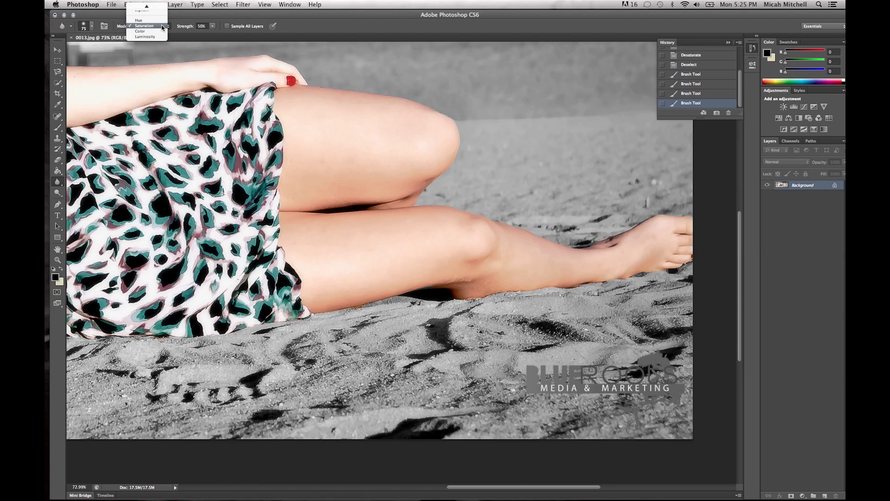
pyautogui.scroll(3, 162, 27)
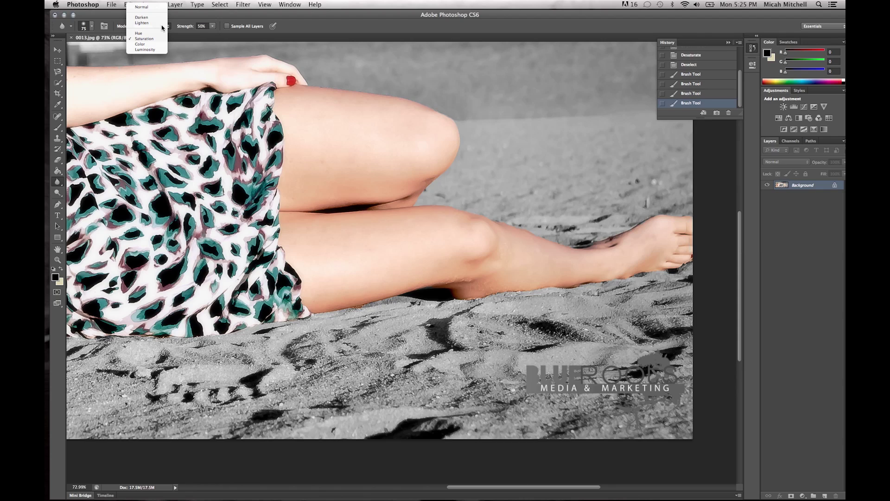
pyautogui.click(158, 39)
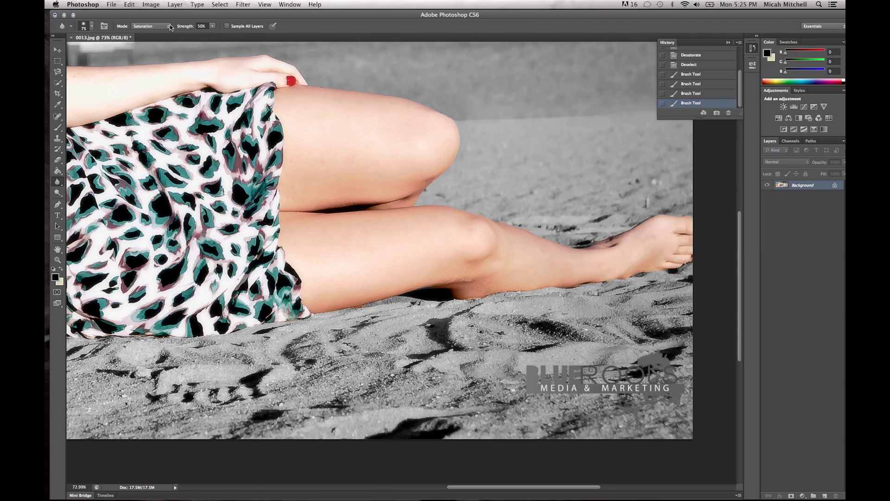
pyautogui.click(91, 26)
pyautogui.click(91, 25)
# Blur the edges of the leg, foot, ankle, shin and leg underside against the sand
pyautogui.click(278, 385)
pyautogui.click(703, 206)
pyautogui.click(601, 238)
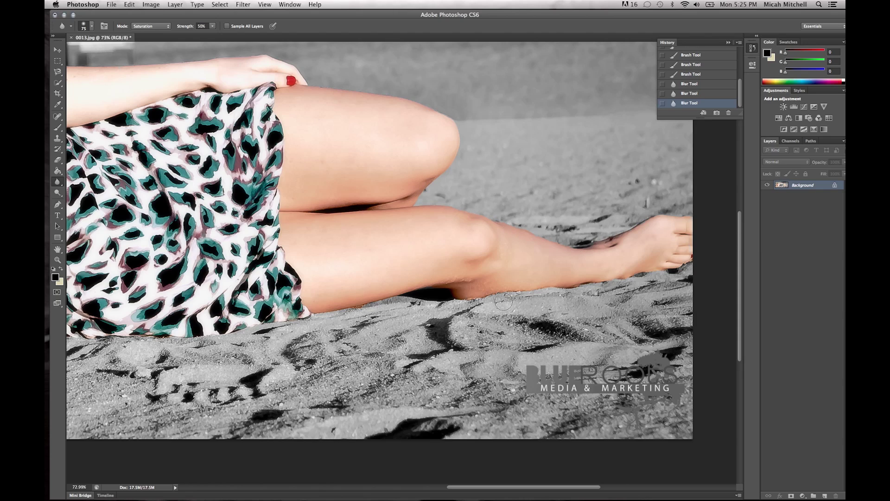
pyautogui.click(568, 280)
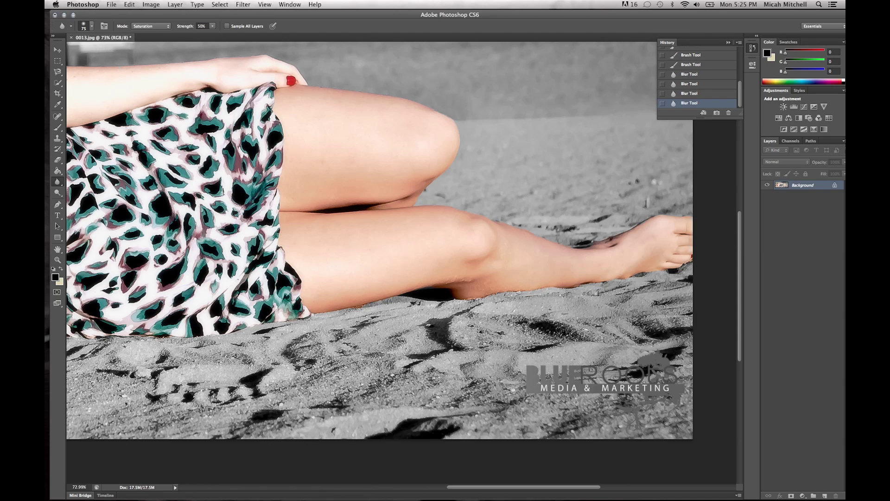
pyautogui.click(58, 72)
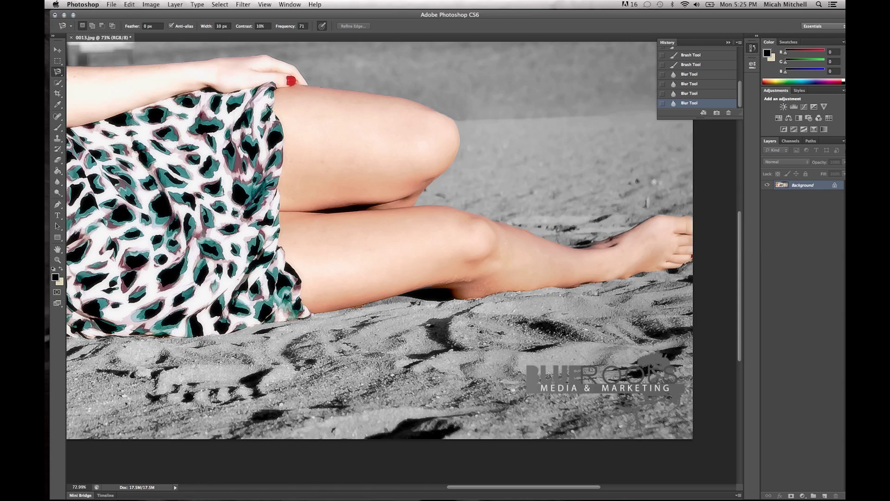
pyautogui.click(58, 181)
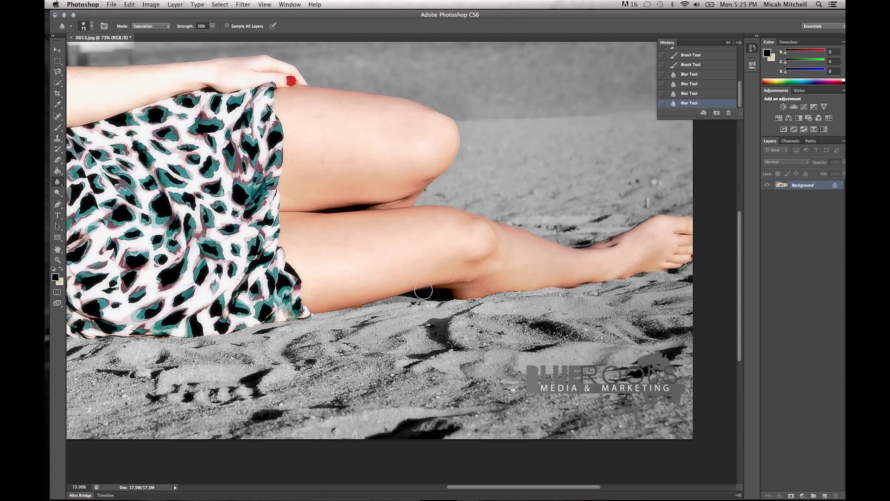
pyautogui.moveTo(416, 277); pyautogui.dragTo(447, 290)
# Reset default colours and zoom out from 73% to 33.3% to show the whole photo
pyautogui.click(54, 268)
pyautogui.click(58, 263)
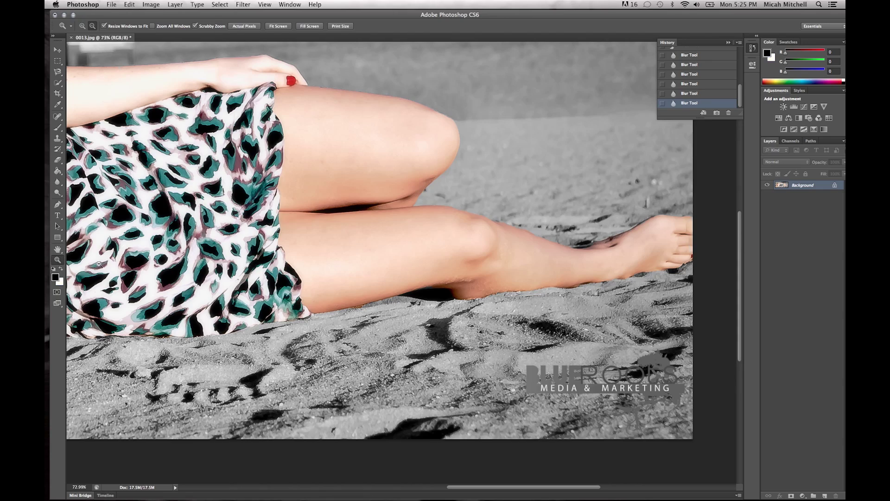
pyautogui.keyDown('alt'); pyautogui.click(102, 263); pyautogui.keyUp('alt')
pyautogui.keyDown('alt'); pyautogui.click(102, 264); pyautogui.keyUp('alt')
pyautogui.hscroll(-10, 102, 264)
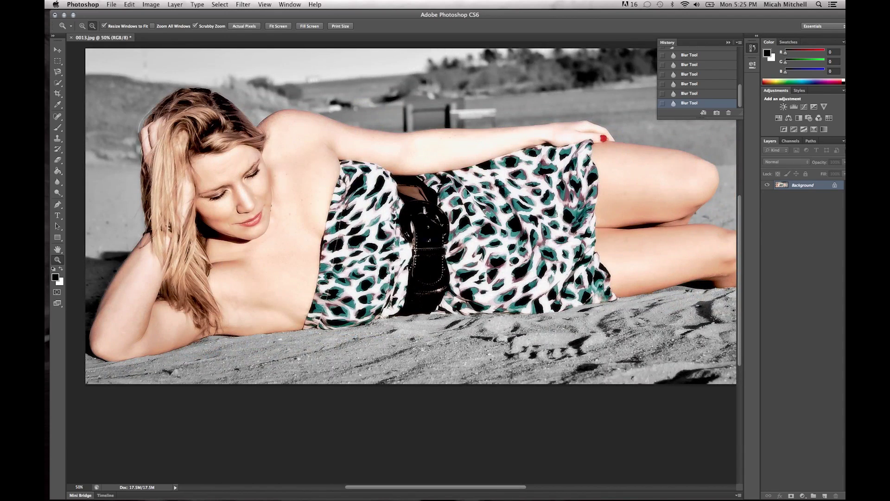
pyautogui.keyDown('alt'); pyautogui.click(267, 235); pyautogui.keyUp('alt')
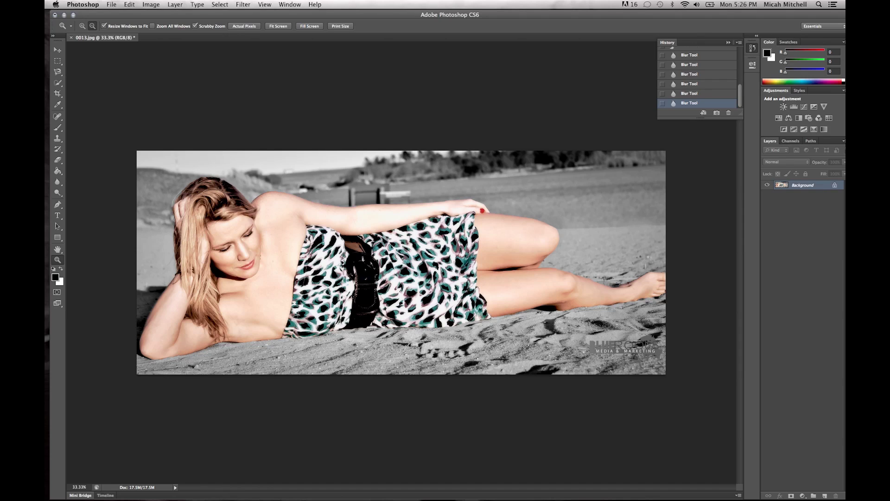
# Apply an Exposure adjustment to the beach photo: exposure +0.11, offset -0.0615, gamma correction 0.89
pyautogui.click(151, 4)
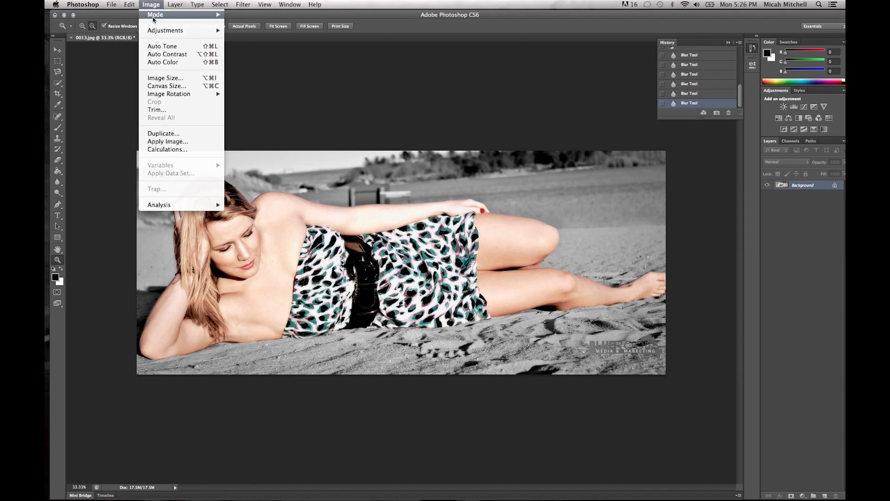
pyautogui.moveTo(166, 30)
pyautogui.click(263, 55)
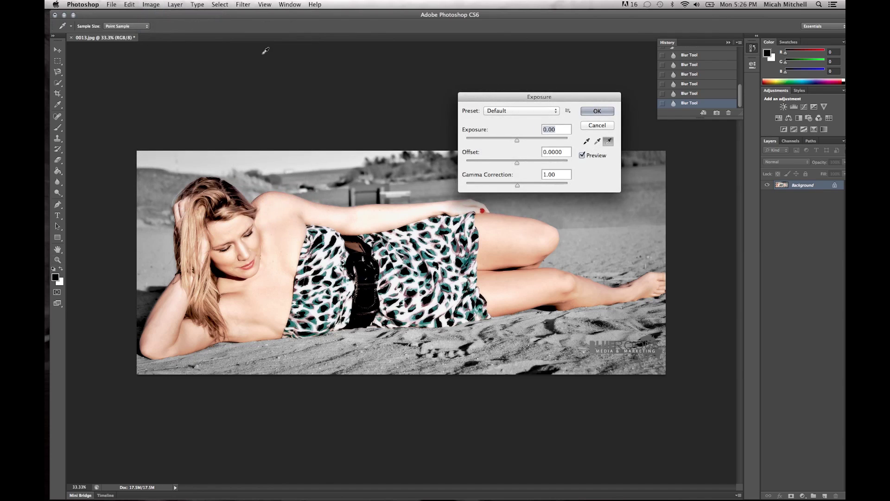
pyautogui.moveTo(517, 138); pyautogui.dragTo(510, 162)
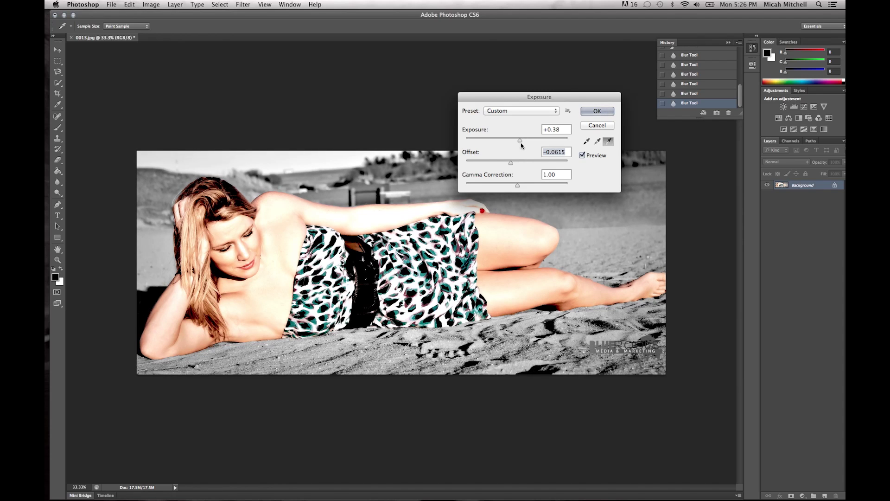
pyautogui.moveTo(520, 139); pyautogui.dragTo(518, 140)
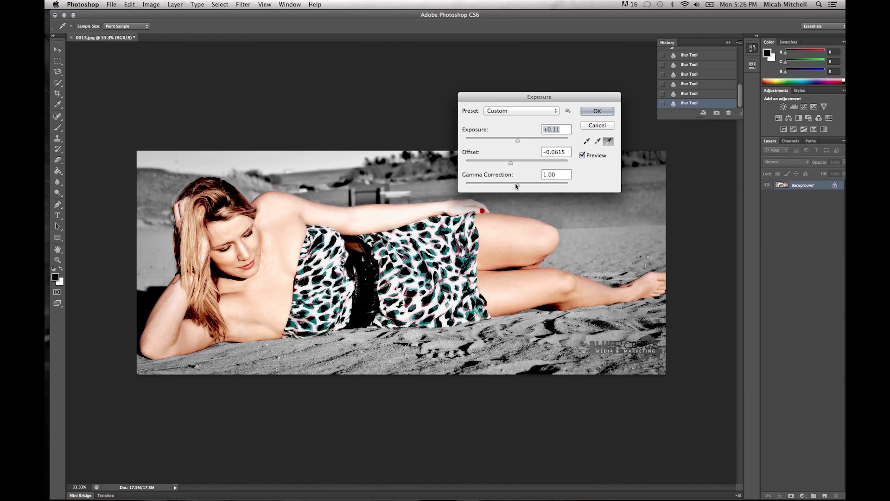
pyautogui.moveTo(516, 184); pyautogui.dragTo(522, 185)
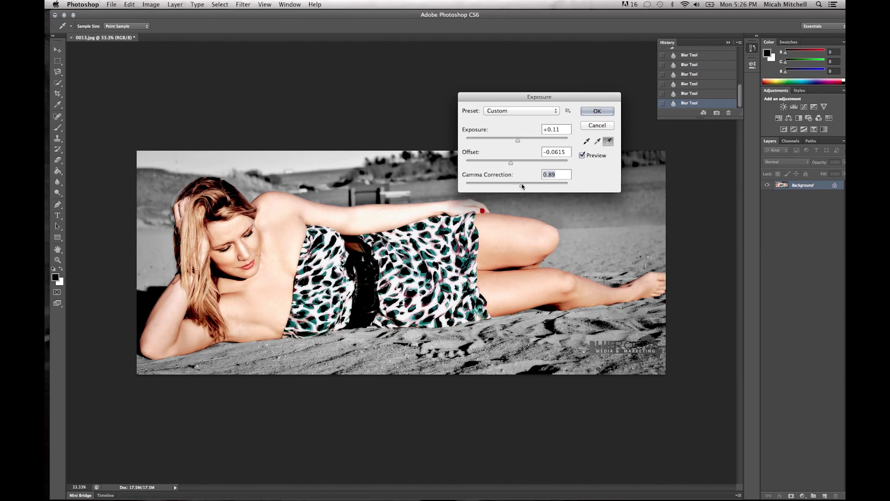
pyautogui.click(597, 111)
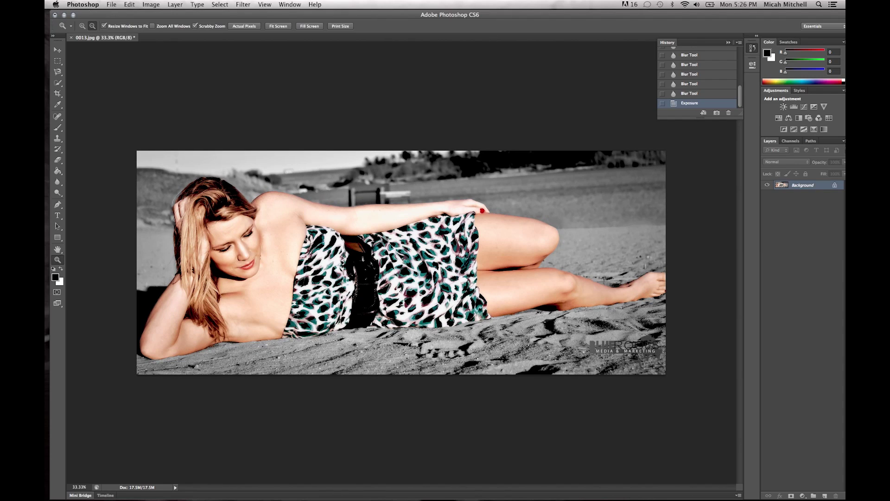
pyautogui.click(151, 5)
pyautogui.moveTo(165, 30)
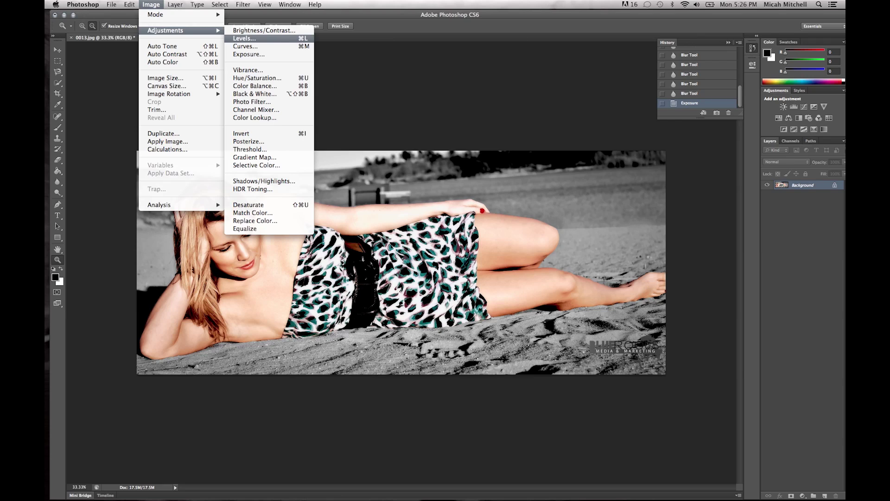
pyautogui.click(284, 31)
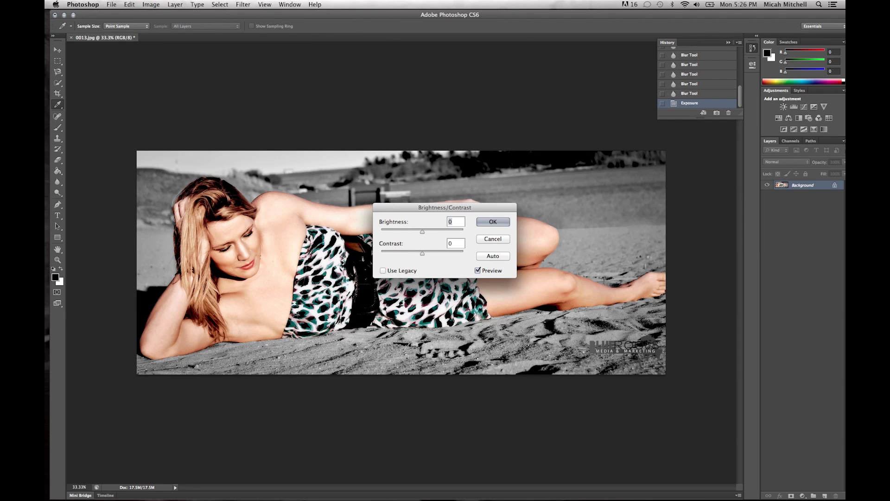
pyautogui.moveTo(422, 254); pyautogui.dragTo(434, 255)
pyautogui.hotkey('shift', 'Tab')
pyautogui.write('2')
pyautogui.moveTo(422, 231); pyautogui.dragTo(420, 233)
pyautogui.write('0')
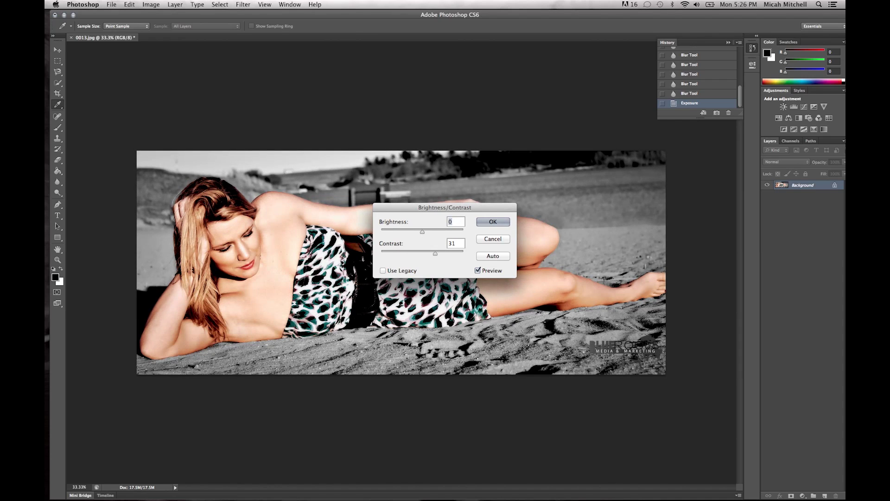
pyautogui.click(503, 239)
pyautogui.press('z')
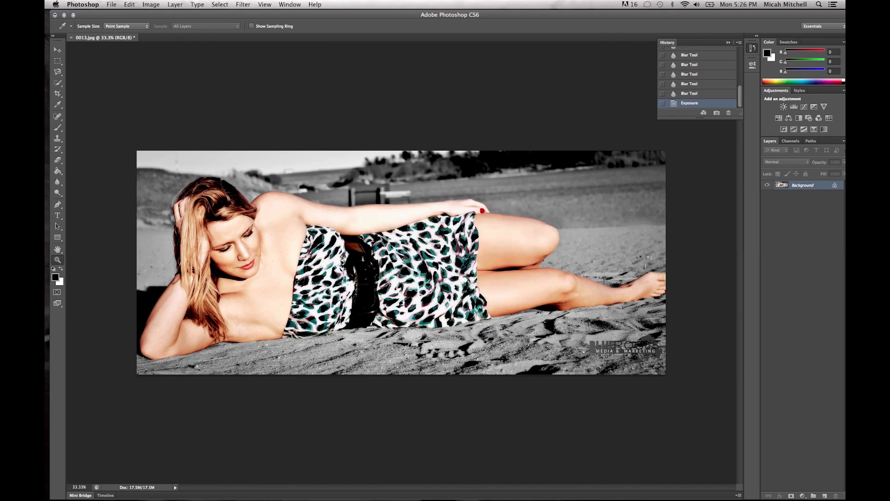